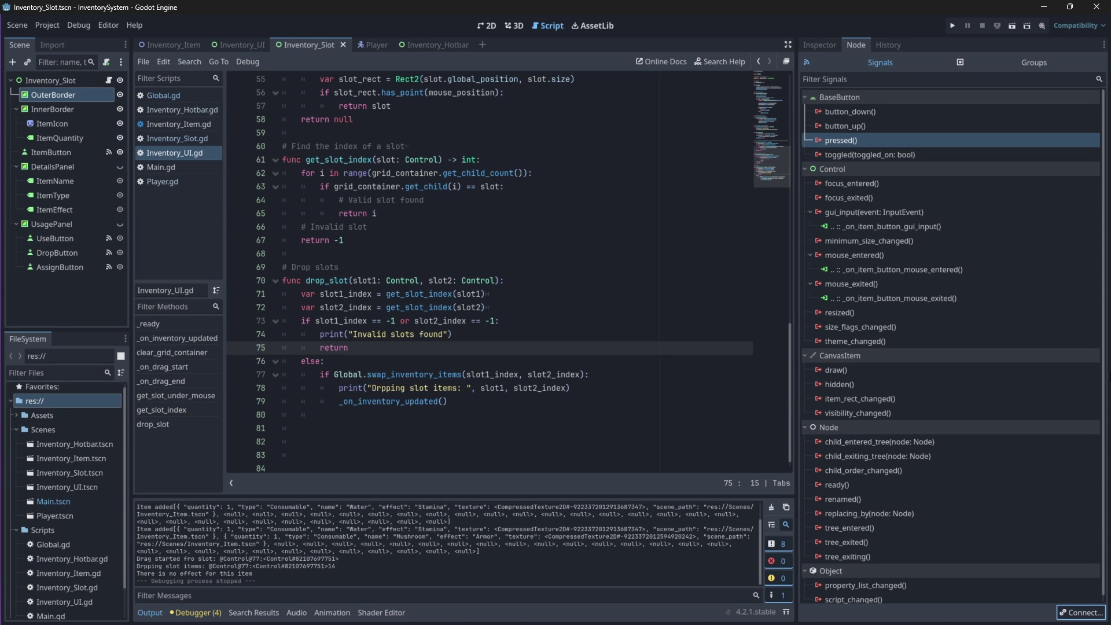
Step: Duplicate the swap_inventory_items function in Global.gd directly below the original
left_click(162, 95)
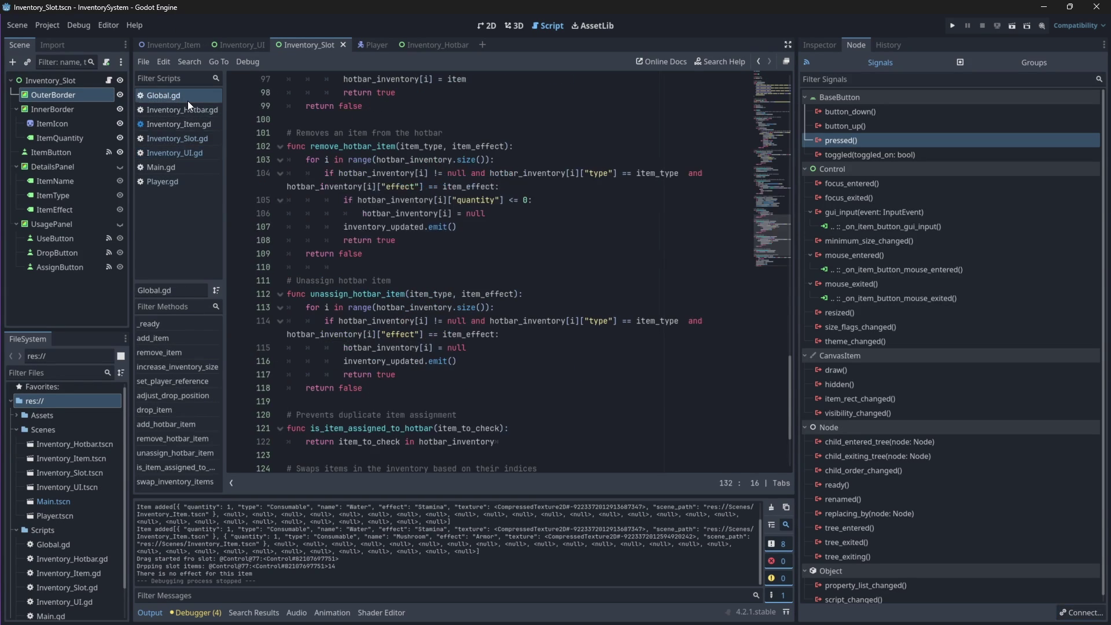
left_click_drag(398, 455, 287, 334)
key("ctrl+c")
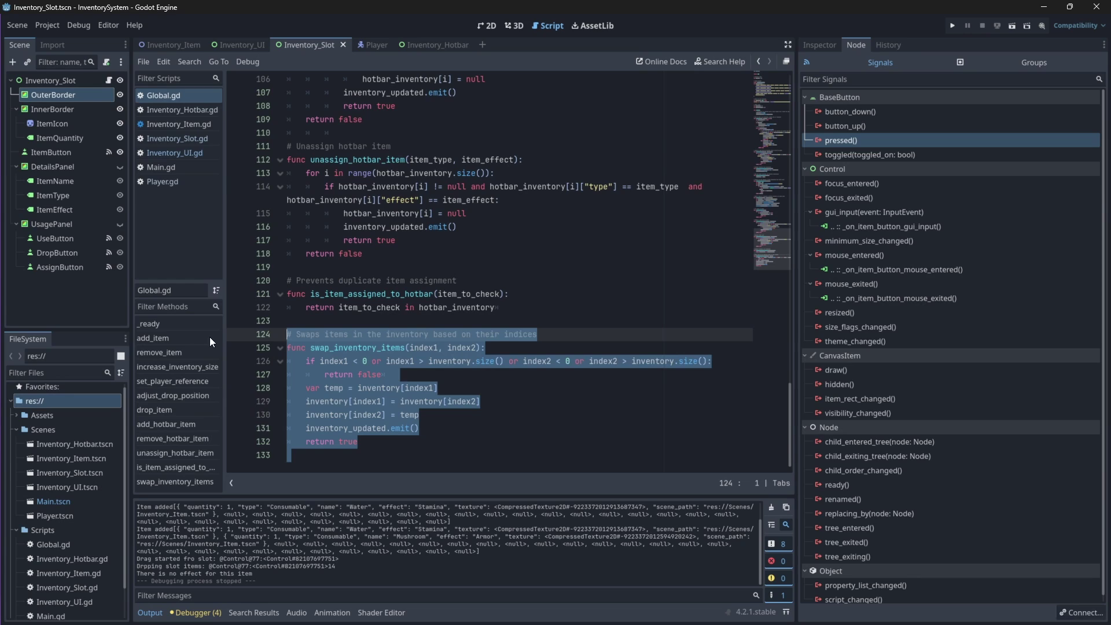
left_click(317, 455)
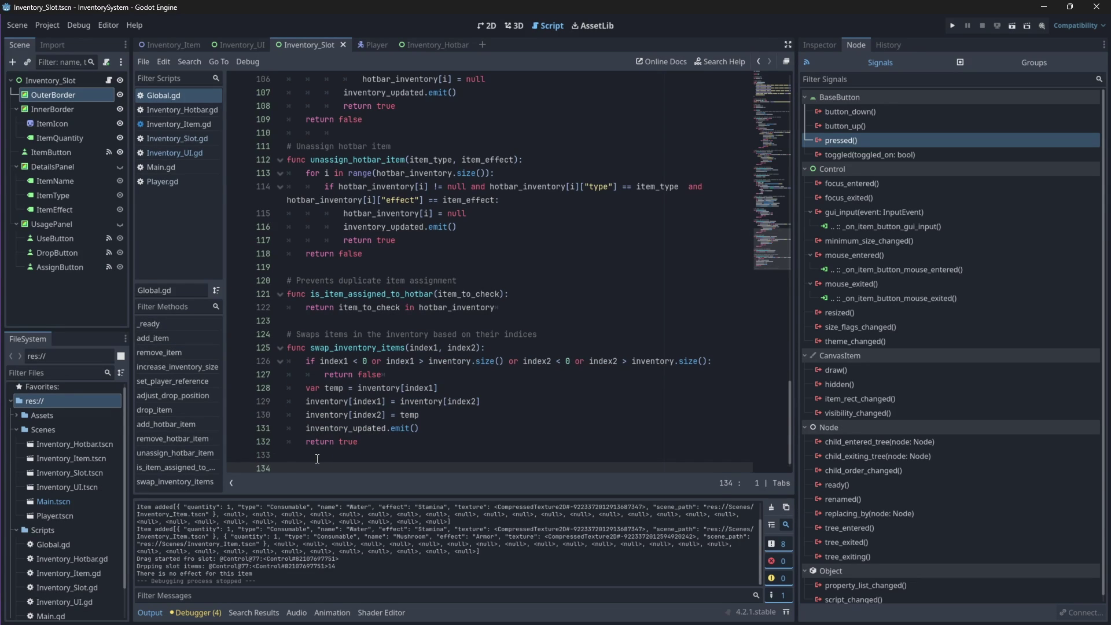
key("ctrl+v")
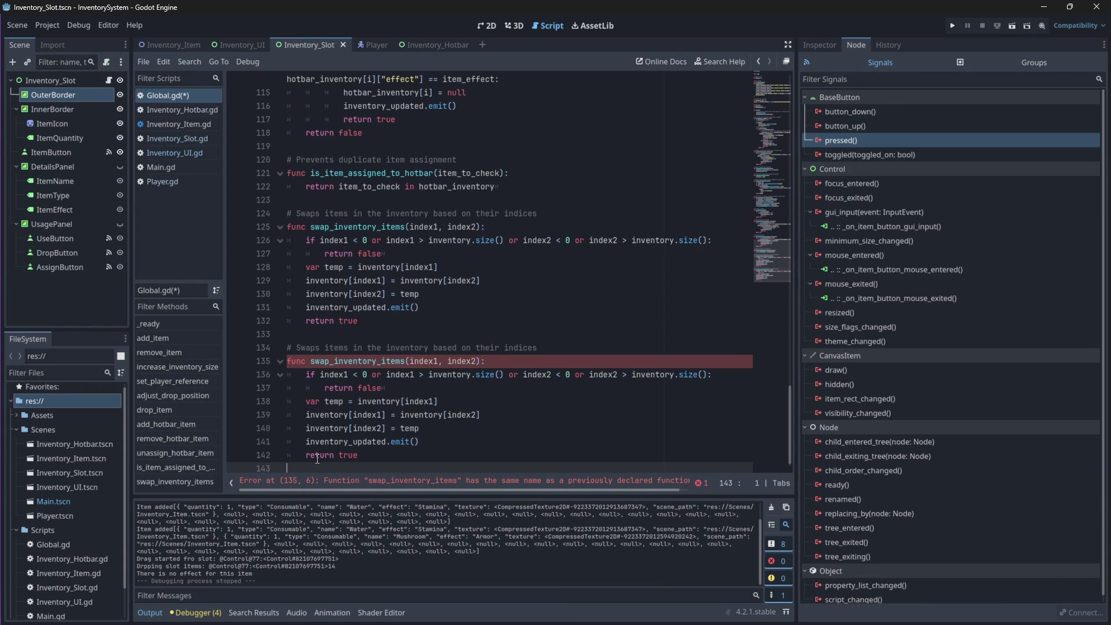
Step: Rename the copy to swap_hotbar_items and change inventory to hotbar_inventory in its comment and body
double_click(344, 363)
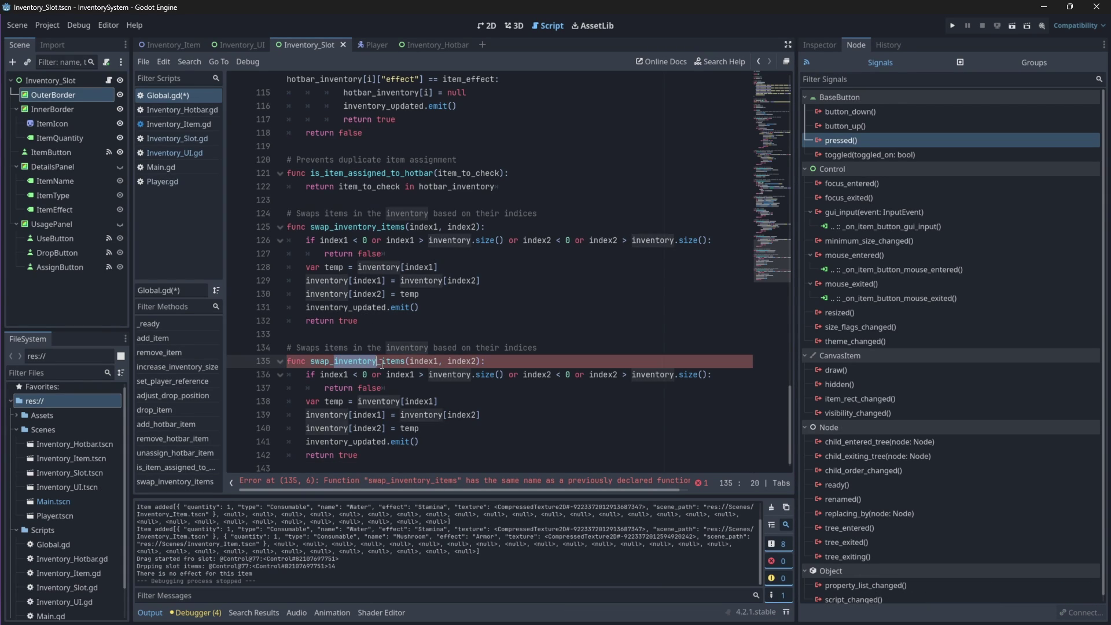
type("hotbar")
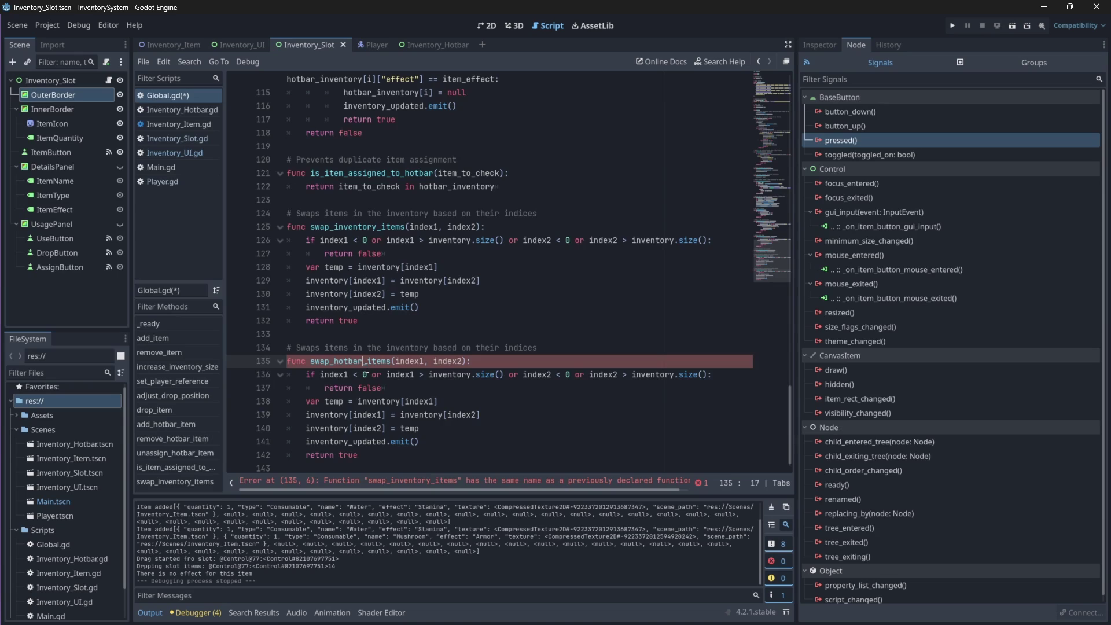
double_click(419, 348)
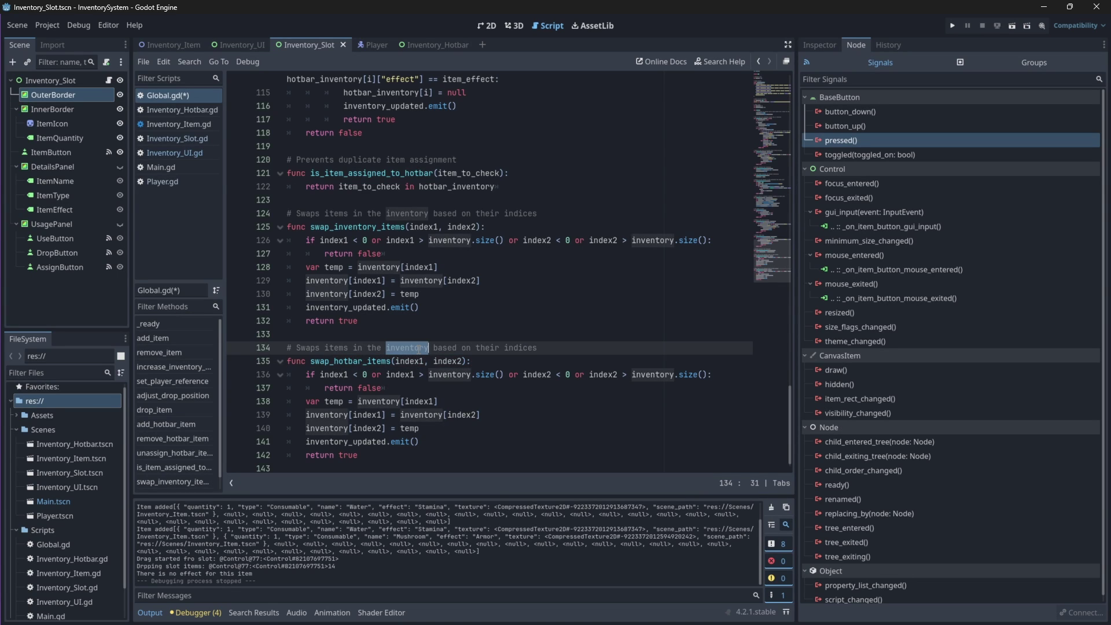
type("hotbar")
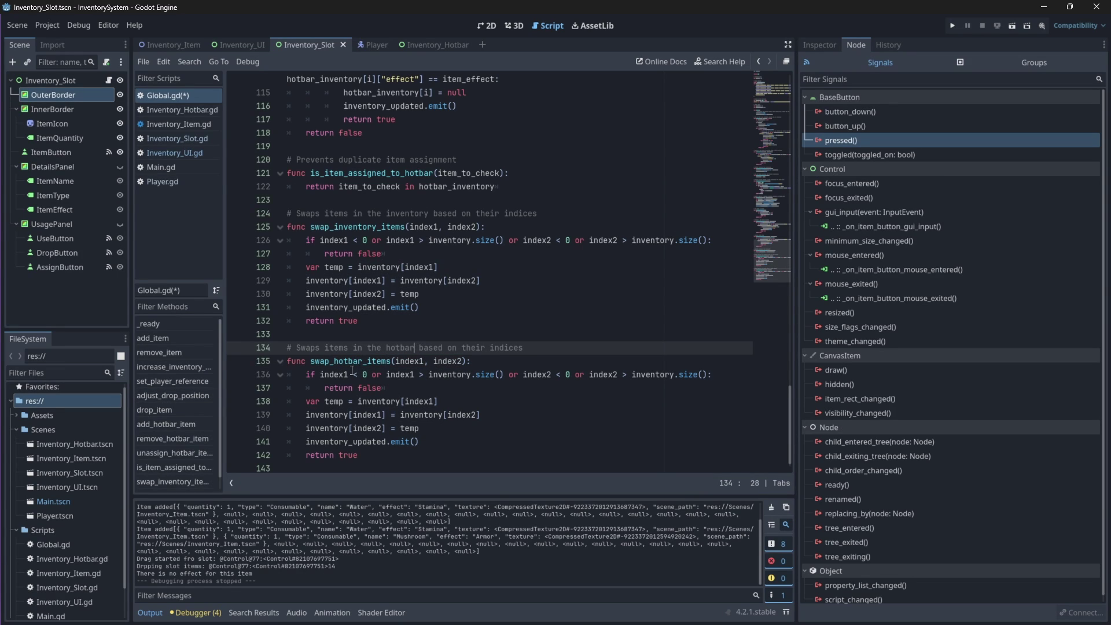
double_click(437, 374)
type("hotbar")
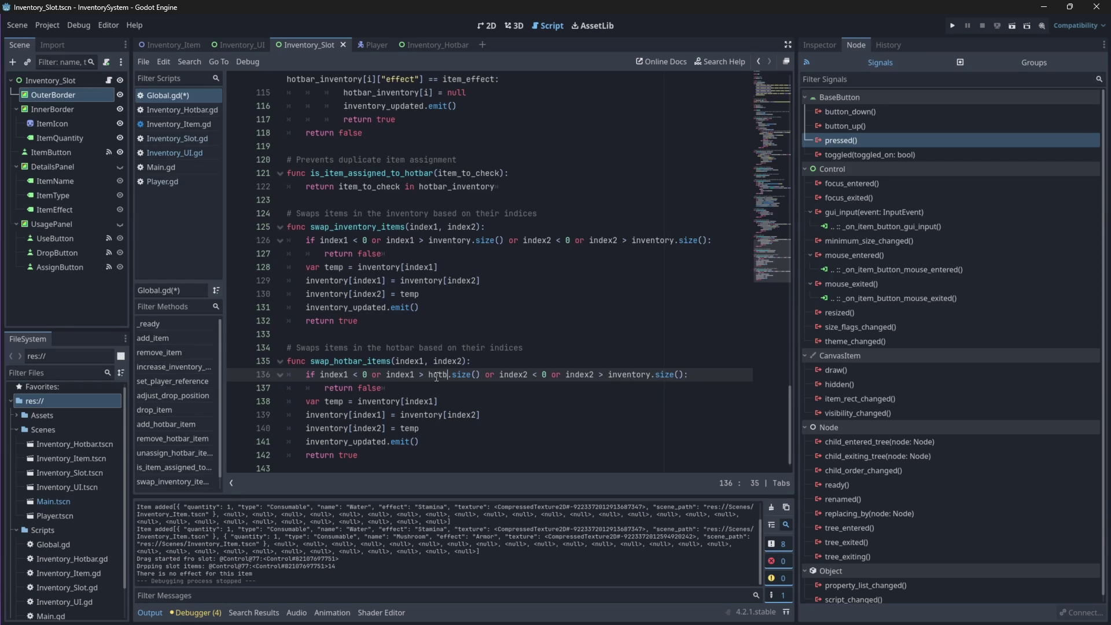
key("Return")
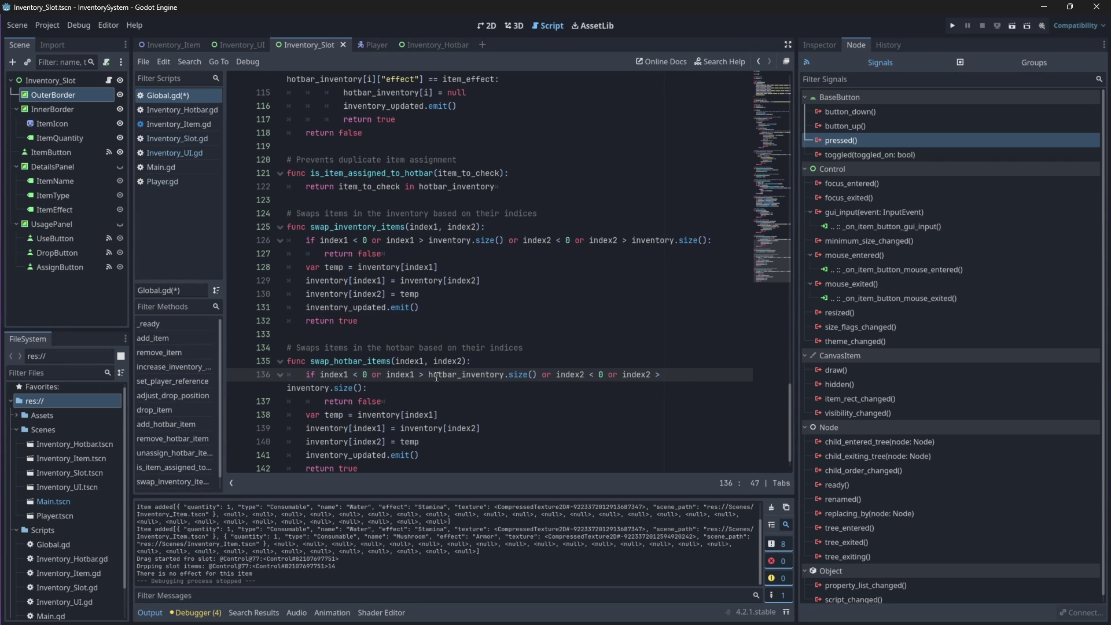
double_click(309, 387)
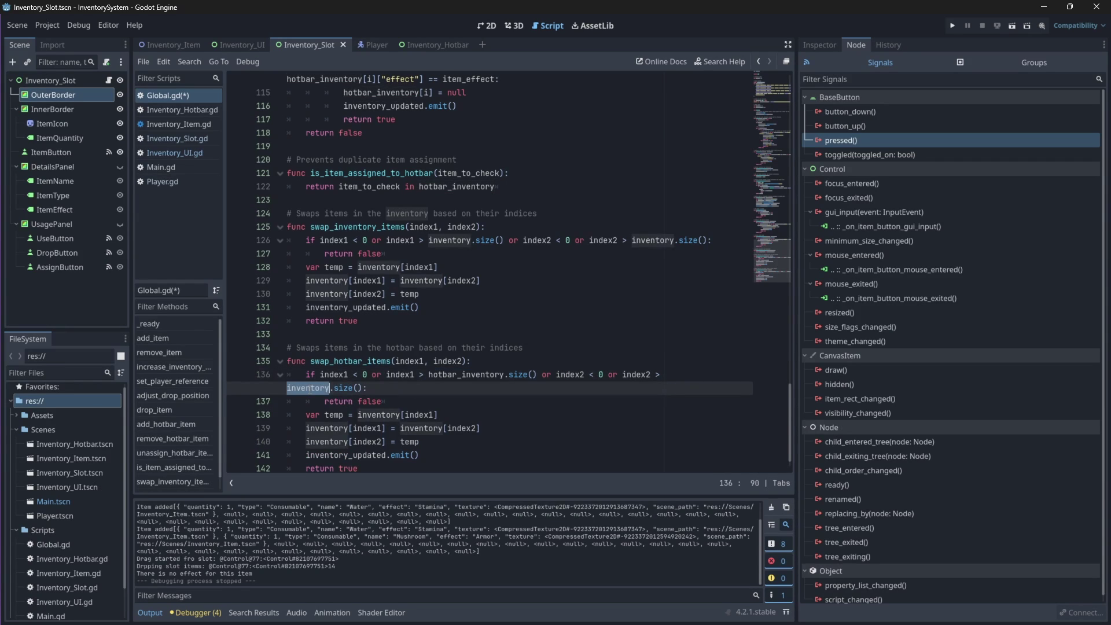
type("hotbar_inventory")
double_click(377, 414)
type("hotbar_inventory")
double_click(421, 428)
key("ctrl+v")
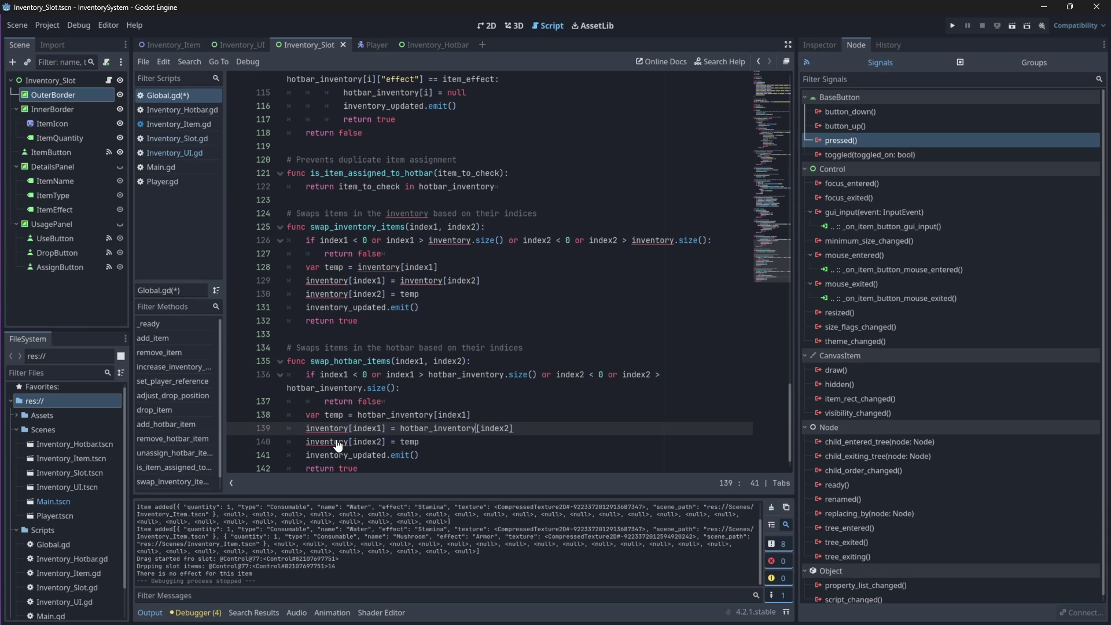
double_click(327, 427)
type("hotbar_inventory")
double_click(326, 442)
type("hotbar_inventory")
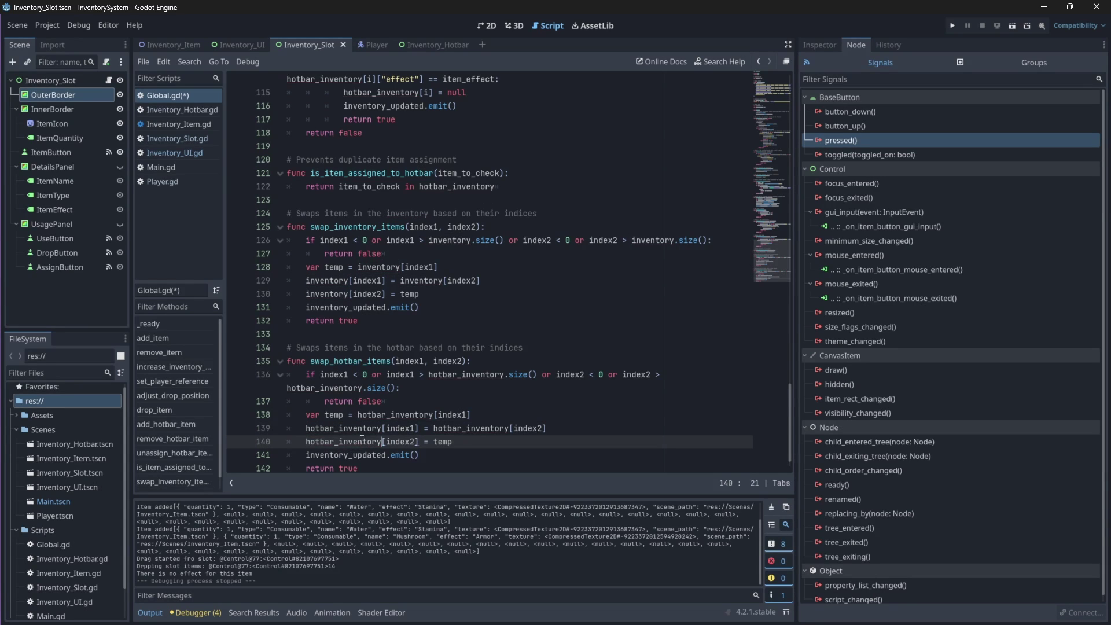
scroll(363, 441, "down", 1)
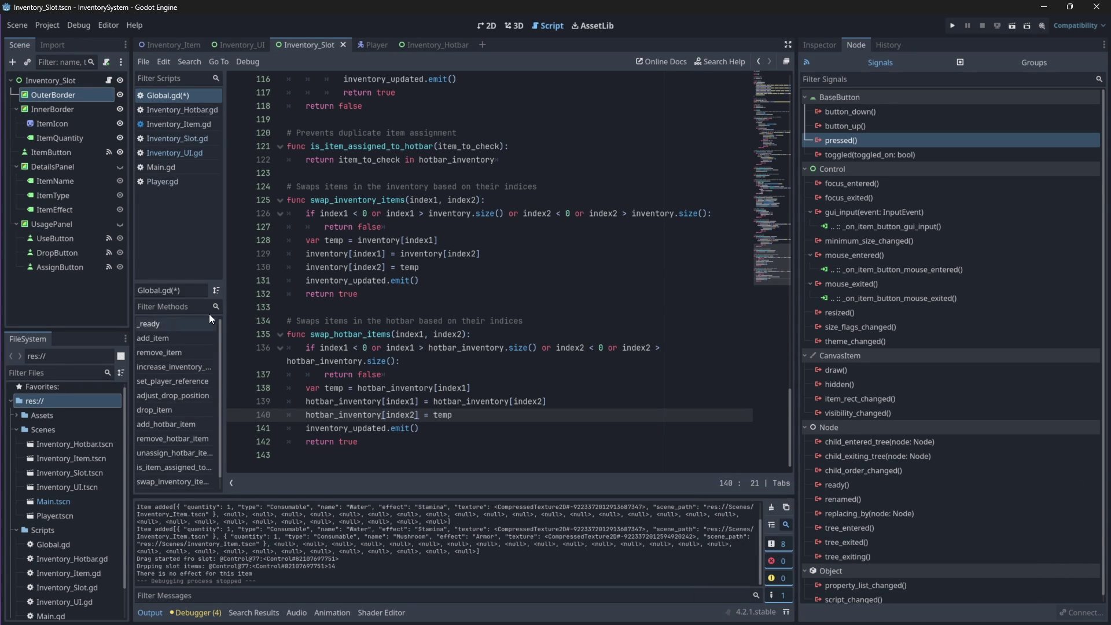
Step: Copy the drag-and-drop functions from Inventory_UI.gd to the end of Inventory_Hotbar.gd
left_click(434, 308)
left_click(151, 147)
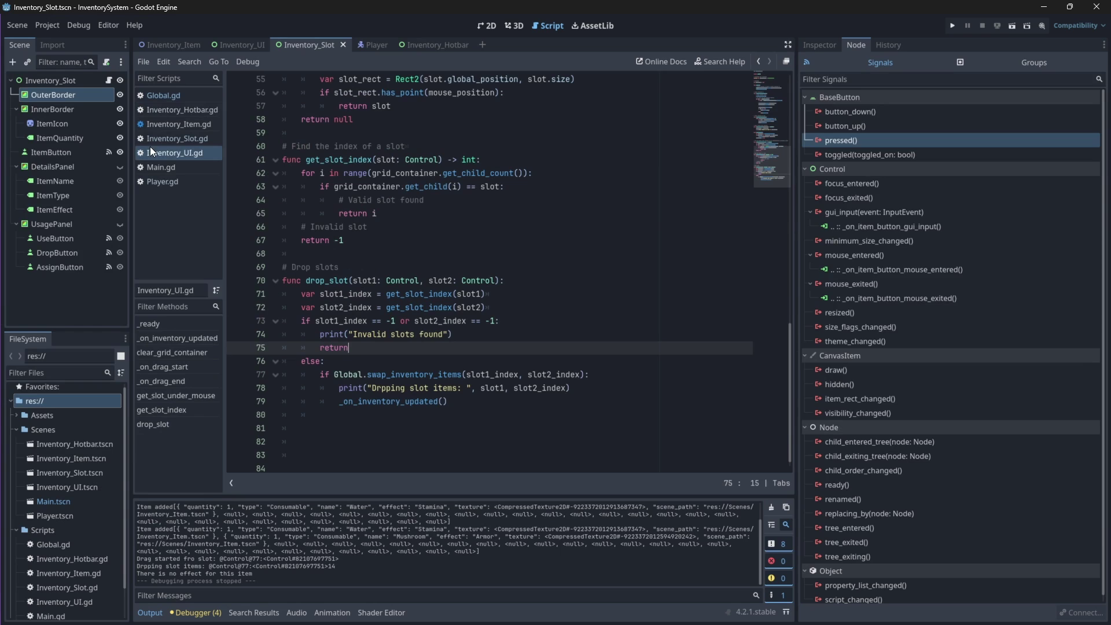
scroll(434, 330, "down", 1)
mouse_move(451, 401)
left_mouse_down()
mouse_move(419, 320)
mouse_move(304, 195)
mouse_move(271, 129)
left_mouse_up()
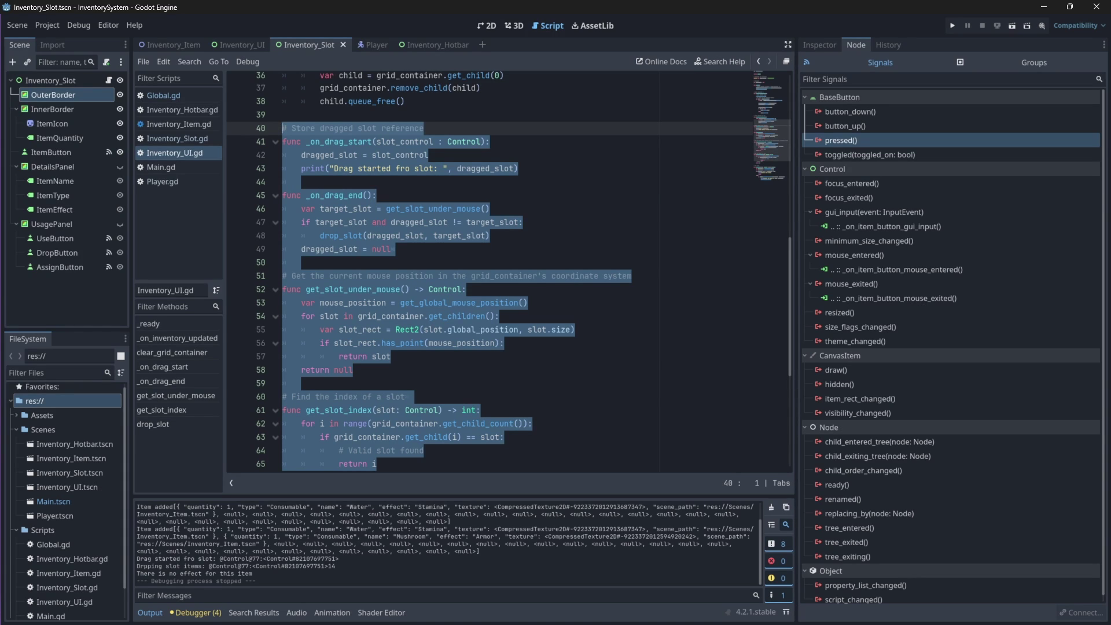
left_click(182, 109)
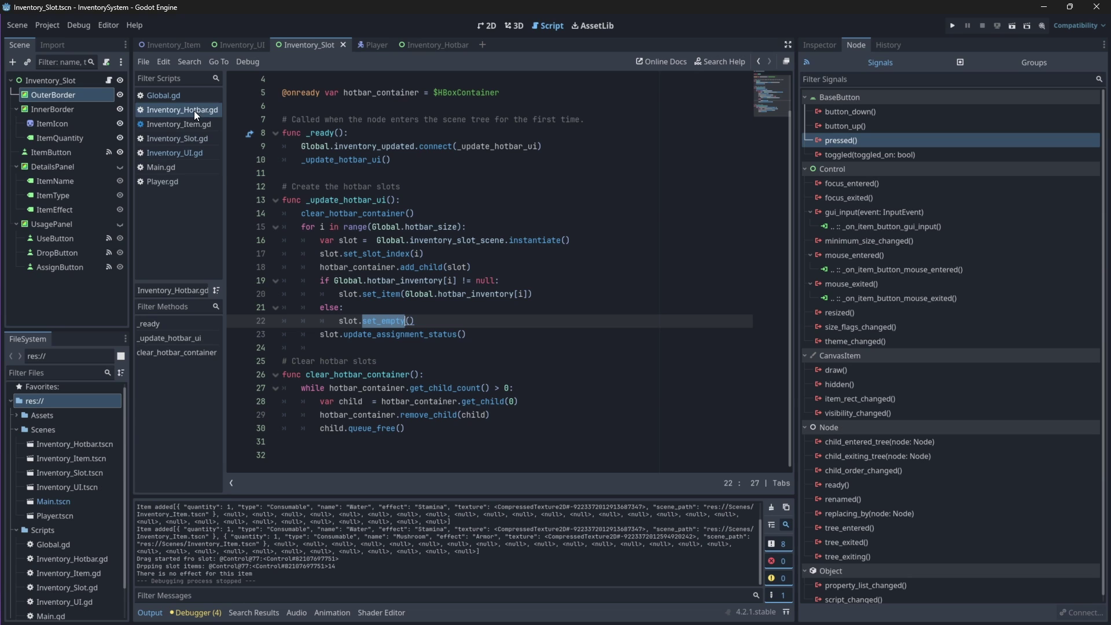
left_click(314, 453)
key("ctrl+v")
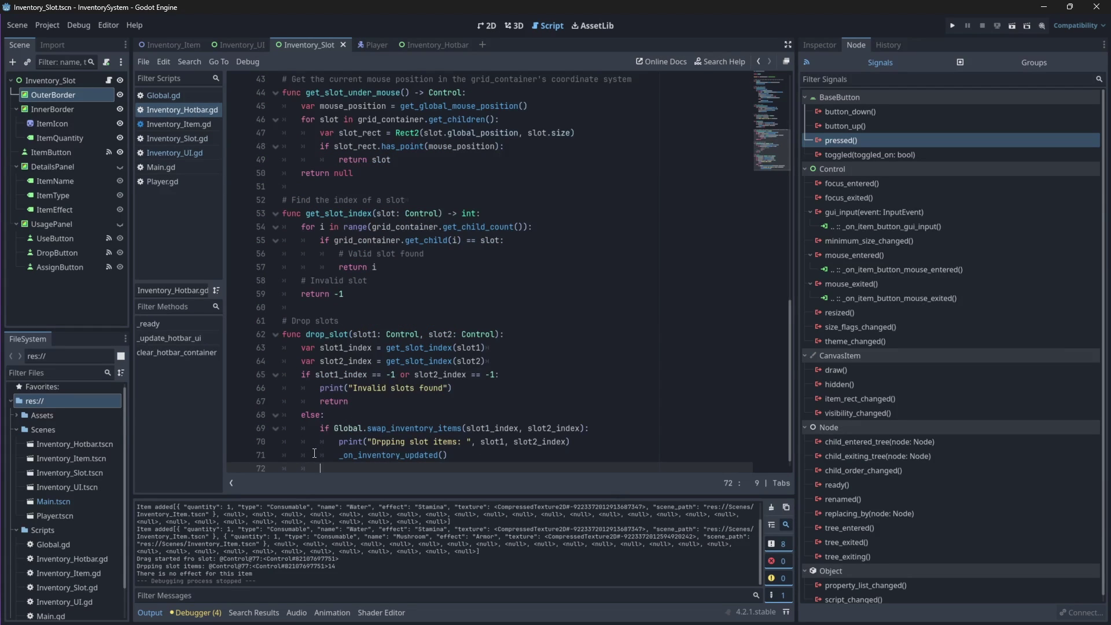
scroll(330, 347, "up", 4)
scroll(330, 347, "up", 4)
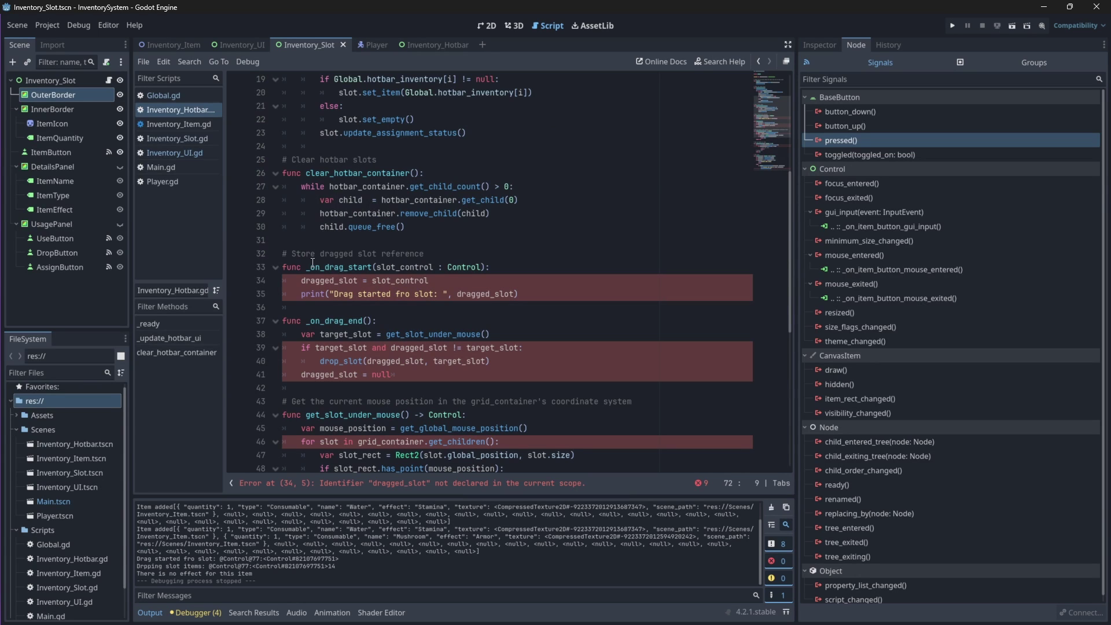
Step: Bring the dragged_slot declaration from Inventory_UI.gd to just below hotbar_container in Inventory_Hotbar.gd
left_click(197, 150)
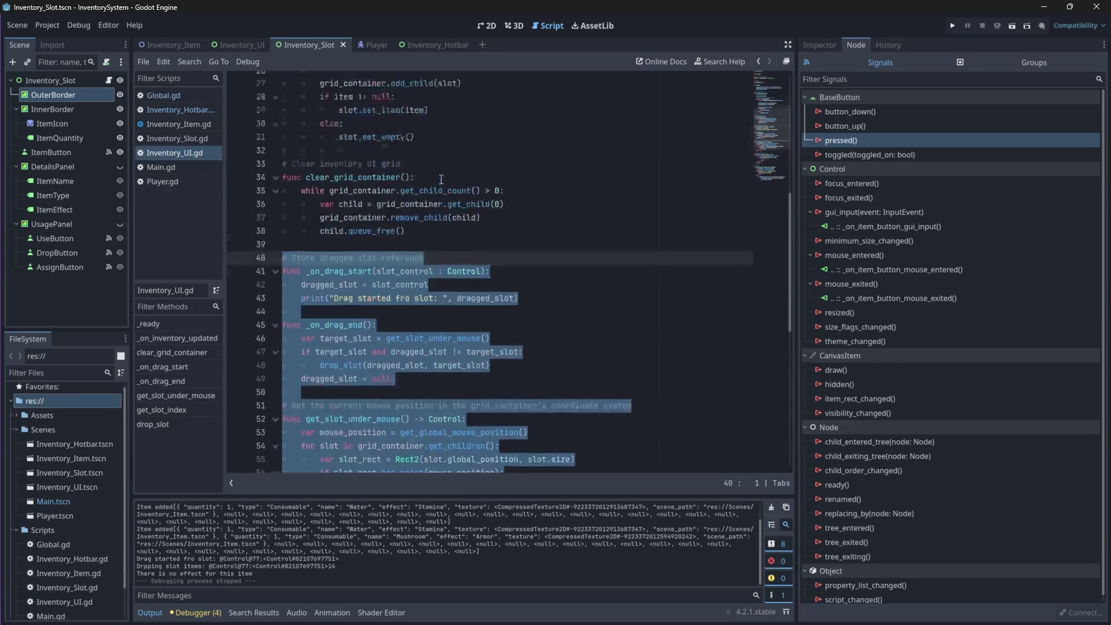
scroll(440, 177, "up", 9)
left_click_drag(432, 199, 441, 163)
key("ctrl+c")
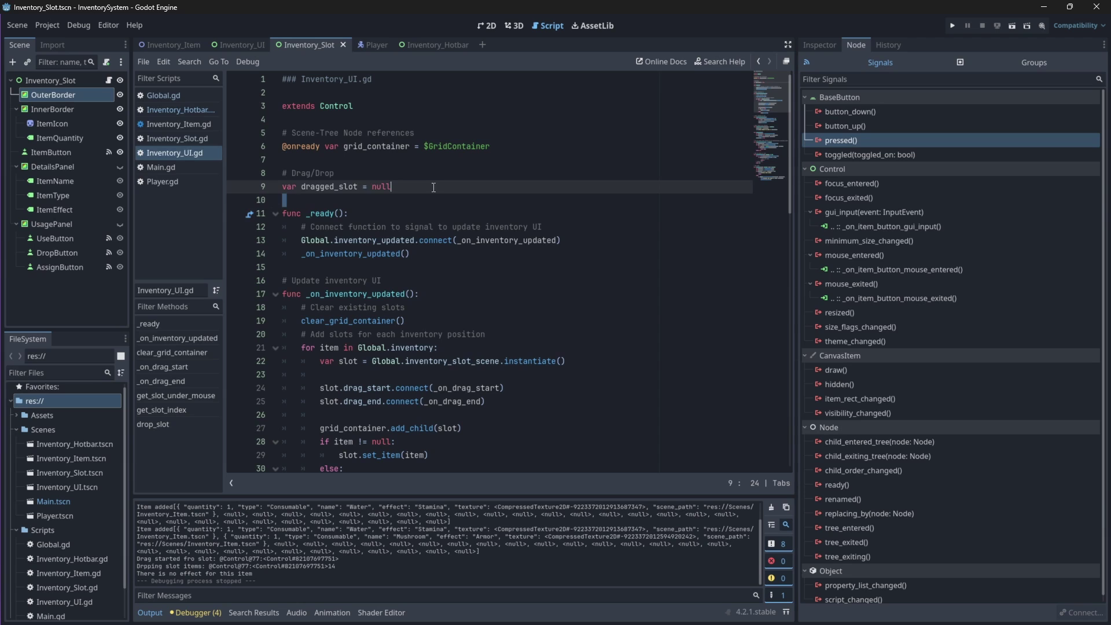
key("Delete")
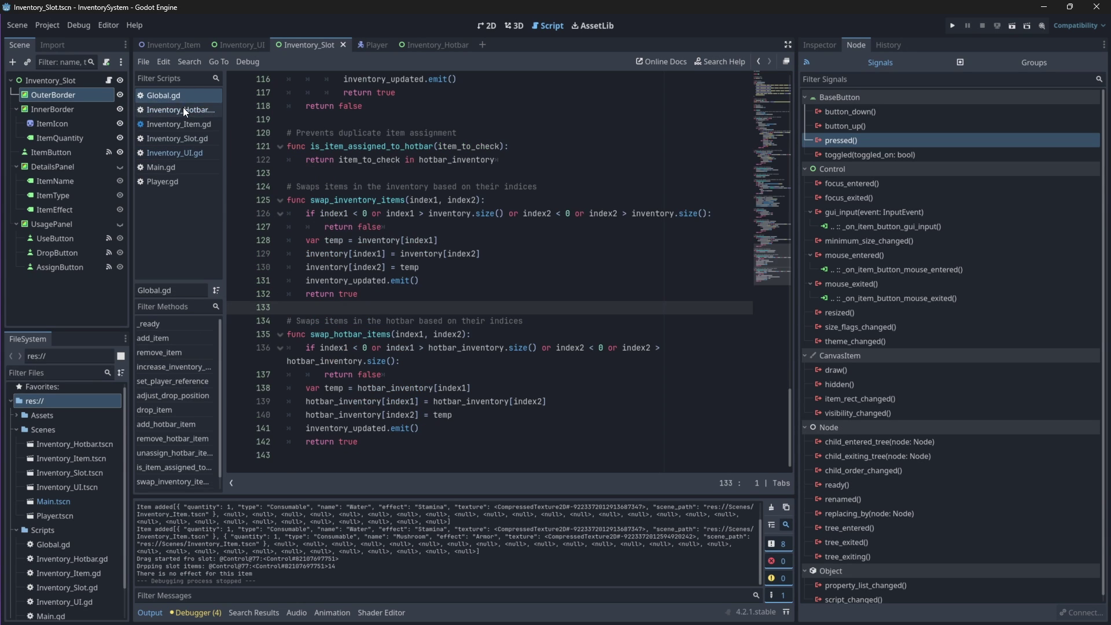
left_click(184, 109)
scroll(426, 163, "up", 10)
left_click(319, 146)
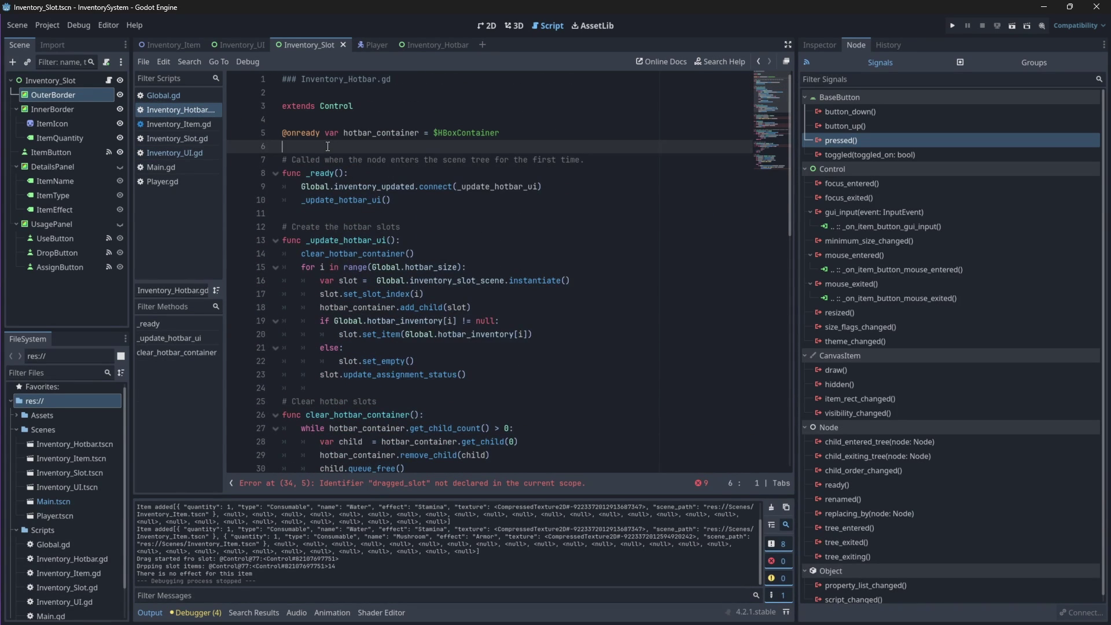
key("ctrl+v")
scroll(395, 228, "down", 12)
scroll(395, 227, "up", 6)
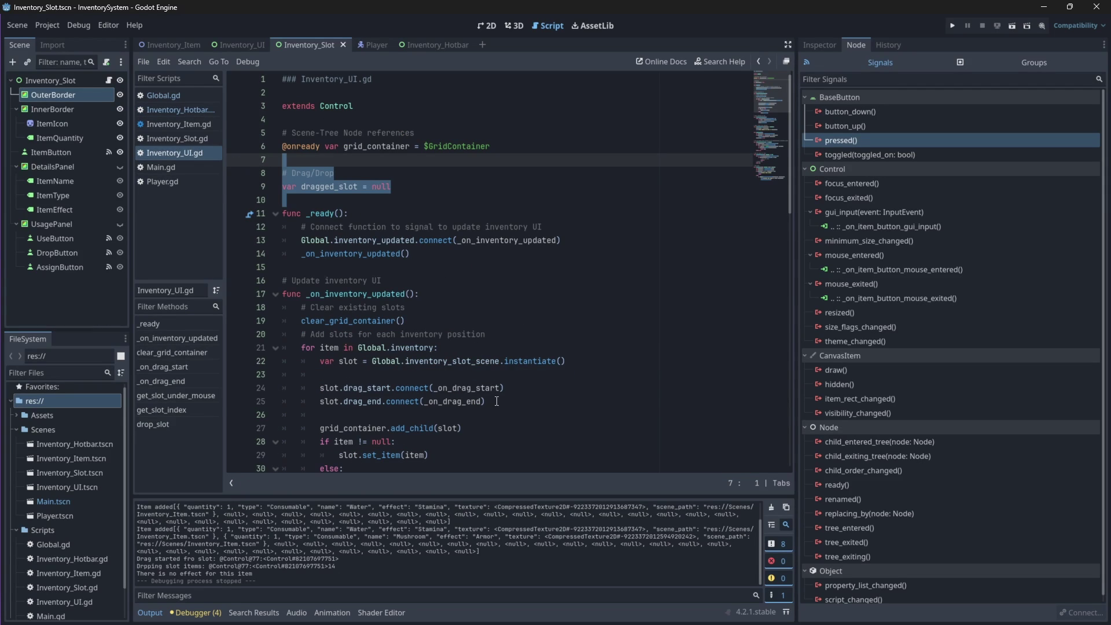
Step: Add blank lines before and after the slot drag_start and drag_end connection lines
left_click_drag(497, 401, 320, 374)
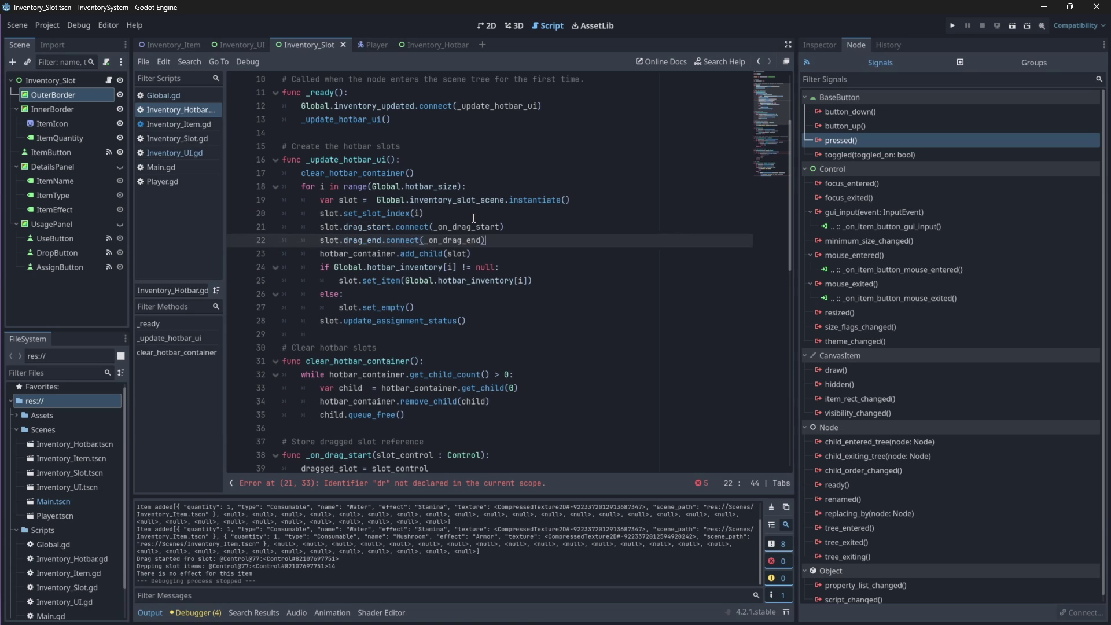
left_click(423, 213)
key("Return")
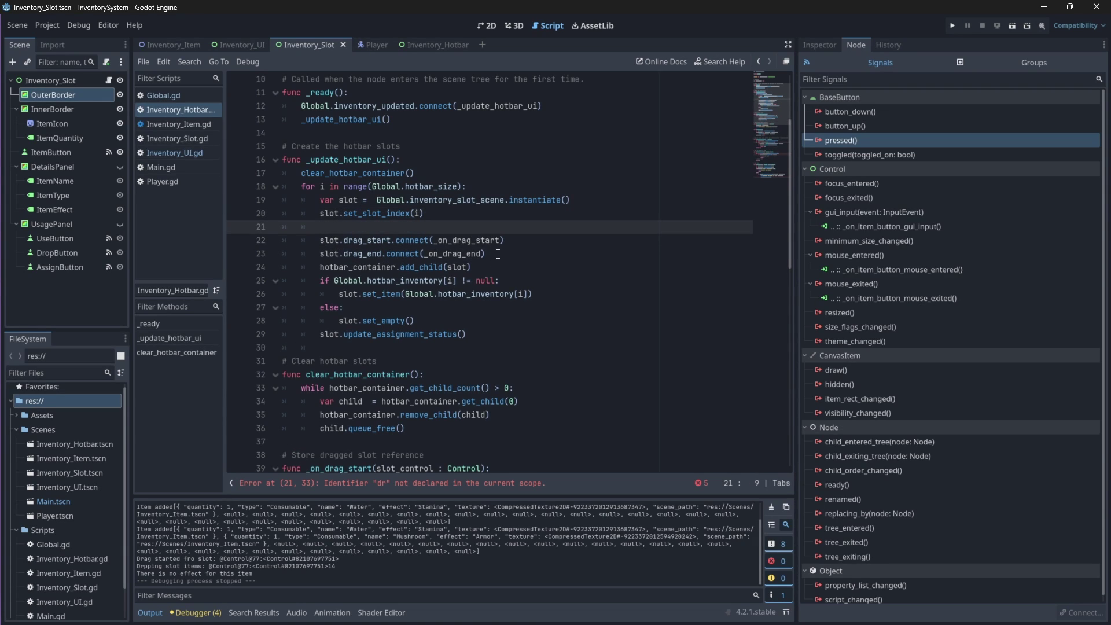
left_click(496, 254)
key("Return")
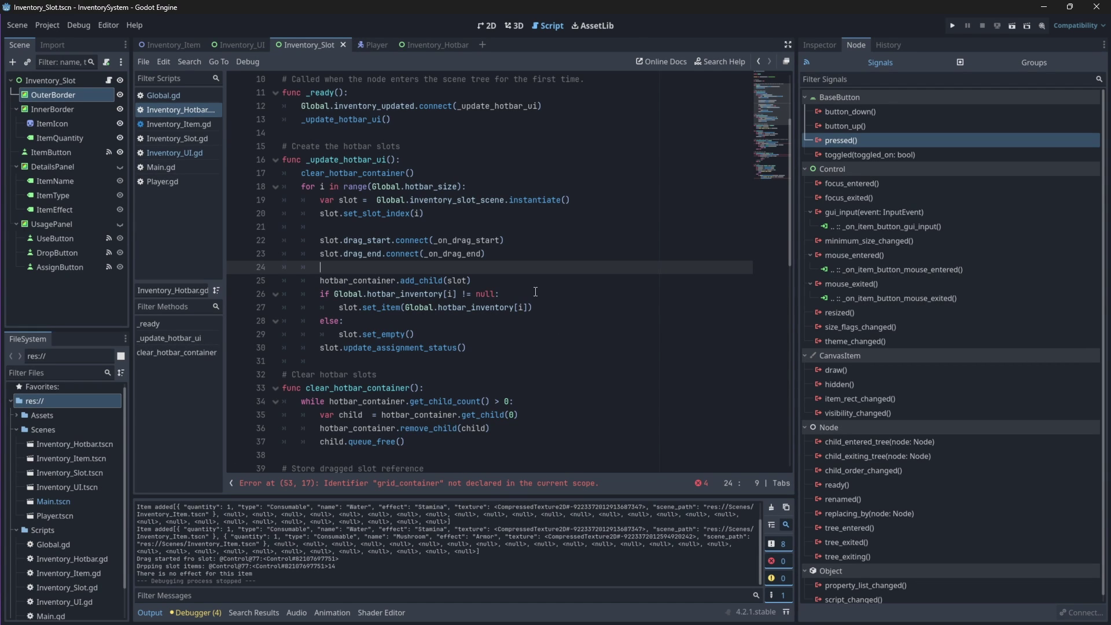
scroll(533, 295, "down", 7)
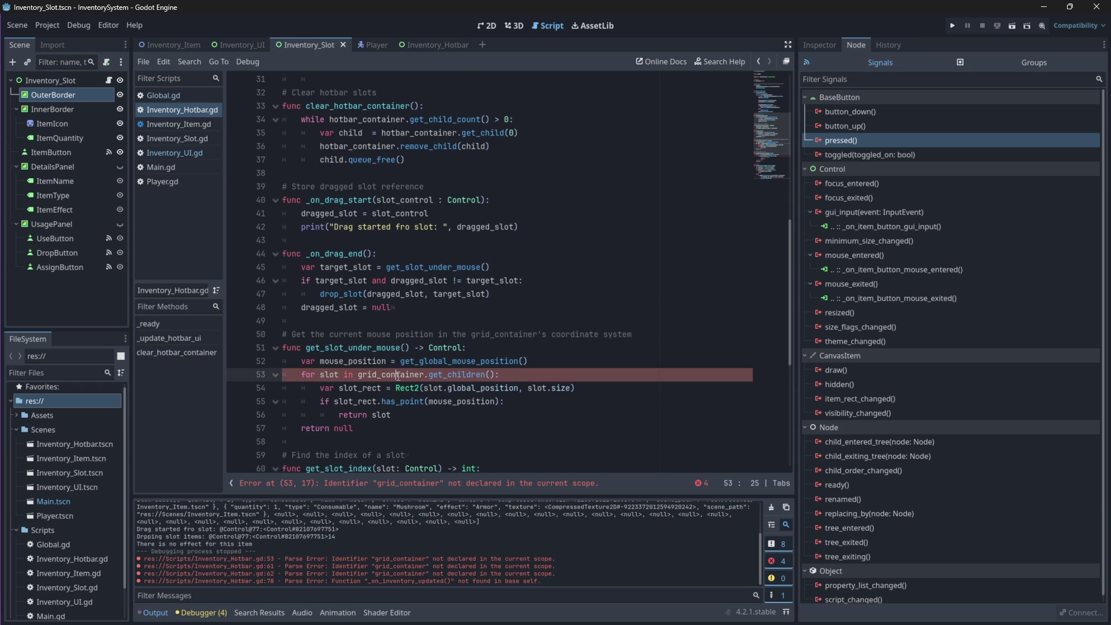
Step: Change grid_container to hotbar_container on lines 50, 53, 61 and 62
double_click(391, 374)
type("hotbar_cont")
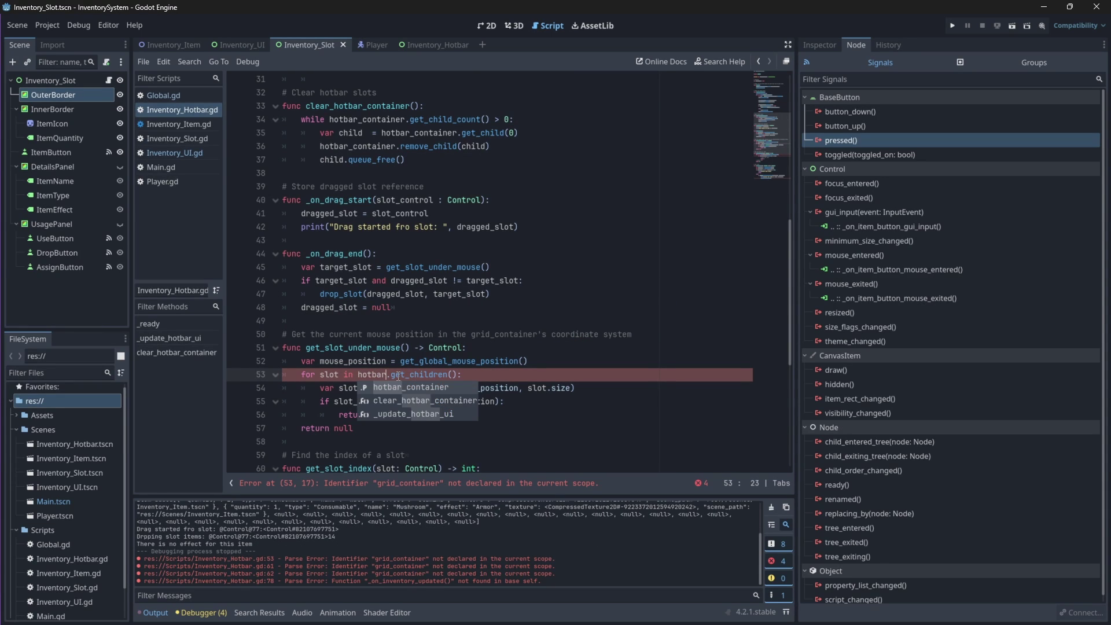
type("ainer")
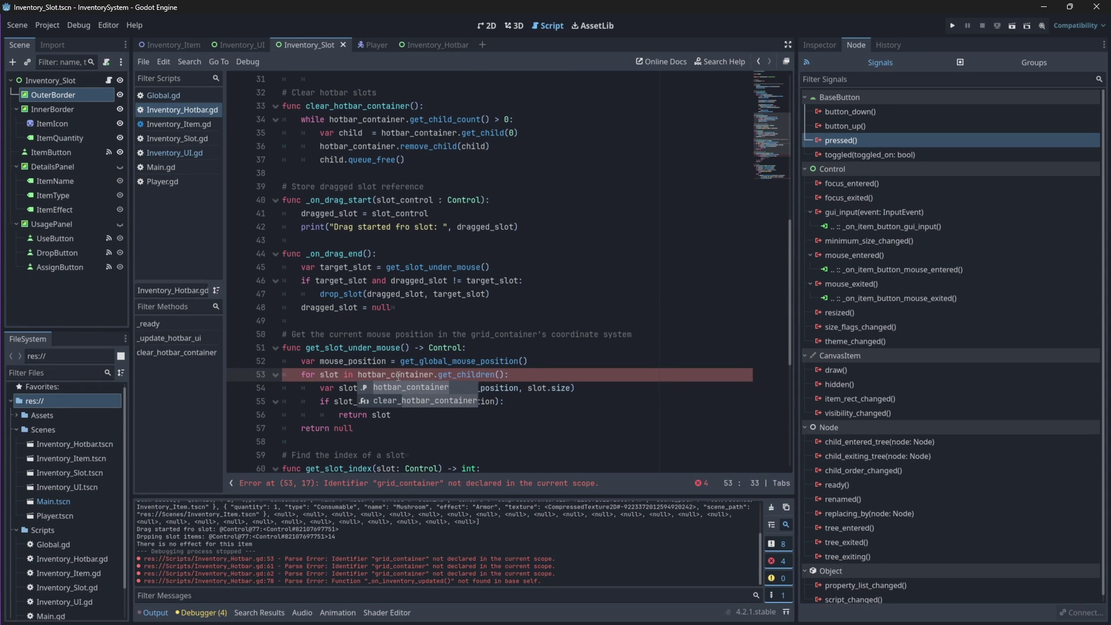
double_click(502, 334)
type("hotbar_container")
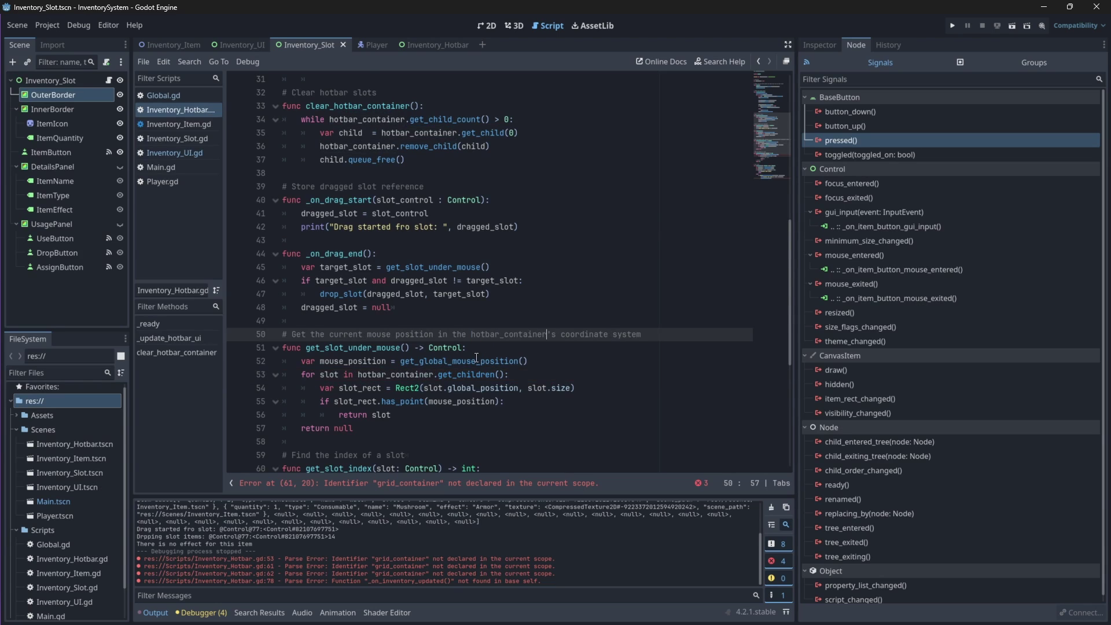
scroll(475, 356, "down", 5)
double_click(365, 294)
type("hotbar_container")
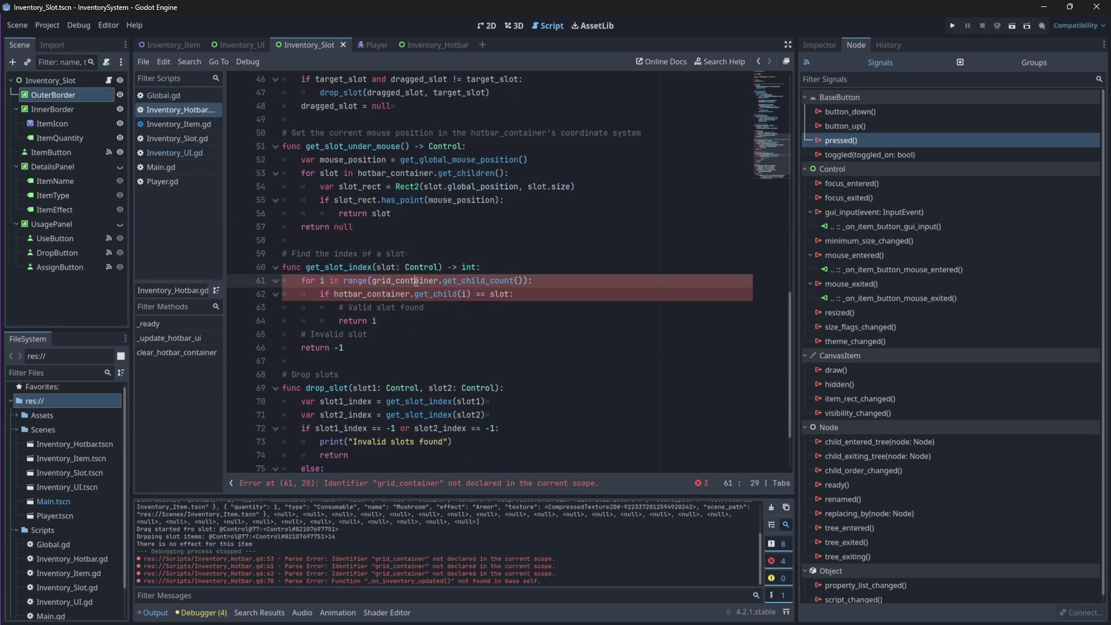
double_click(407, 280)
type("hotbar_container")
scroll(399, 347, "down", 2)
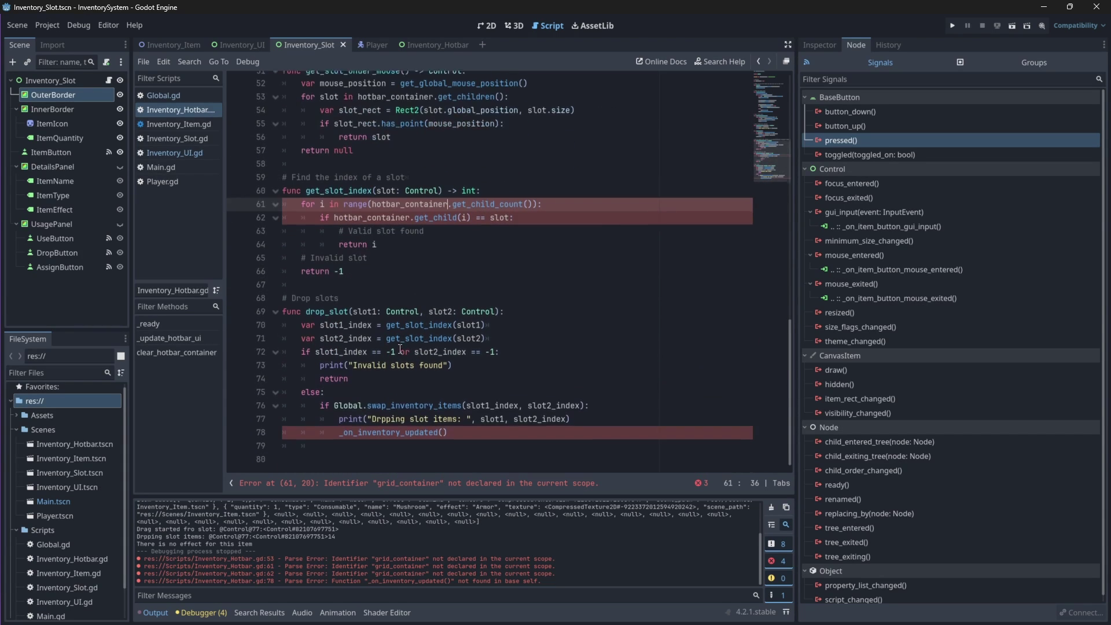
double_click(390, 428)
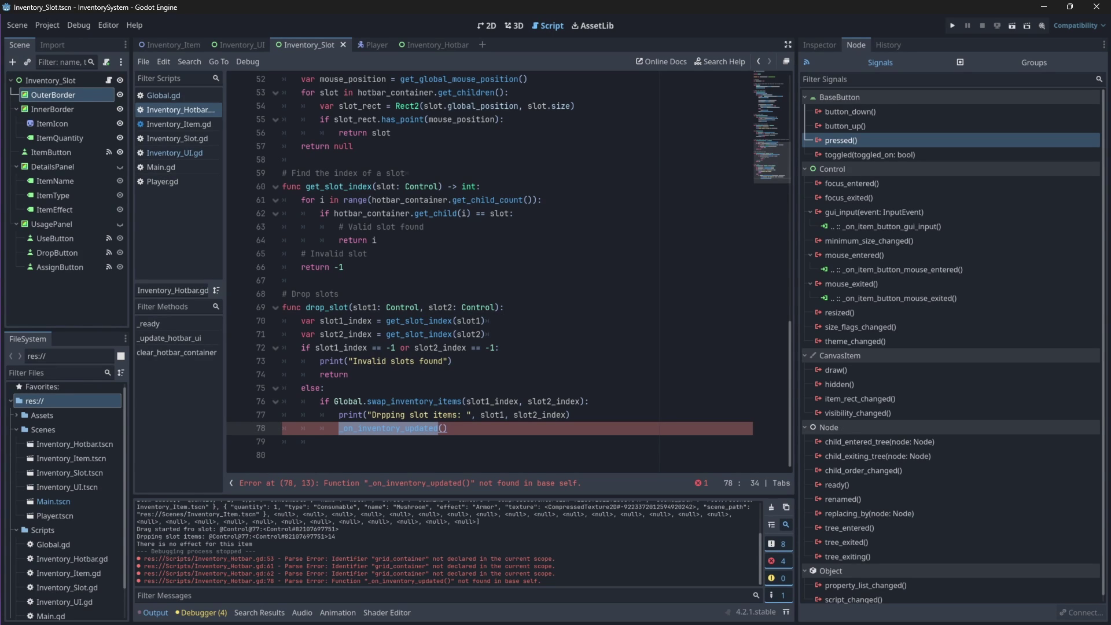
Step: Use autocomplete to change line 76 to swap_hotbar_items and line 78 to _update_hotbar_ui()
double_click(407, 401)
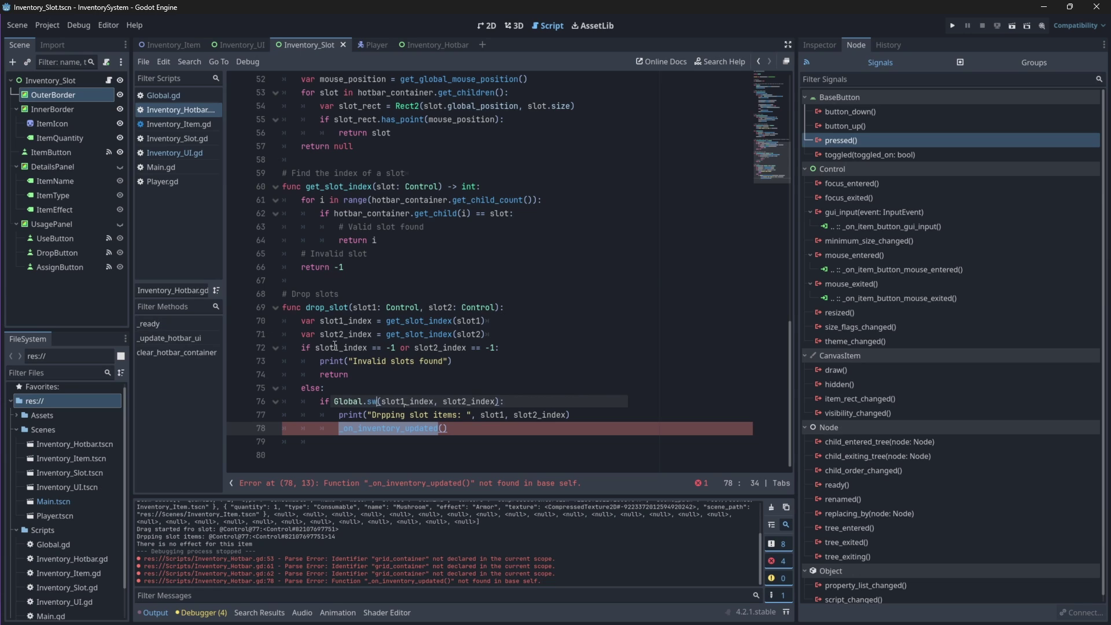
type("swap_hotbar_items")
key("Tab")
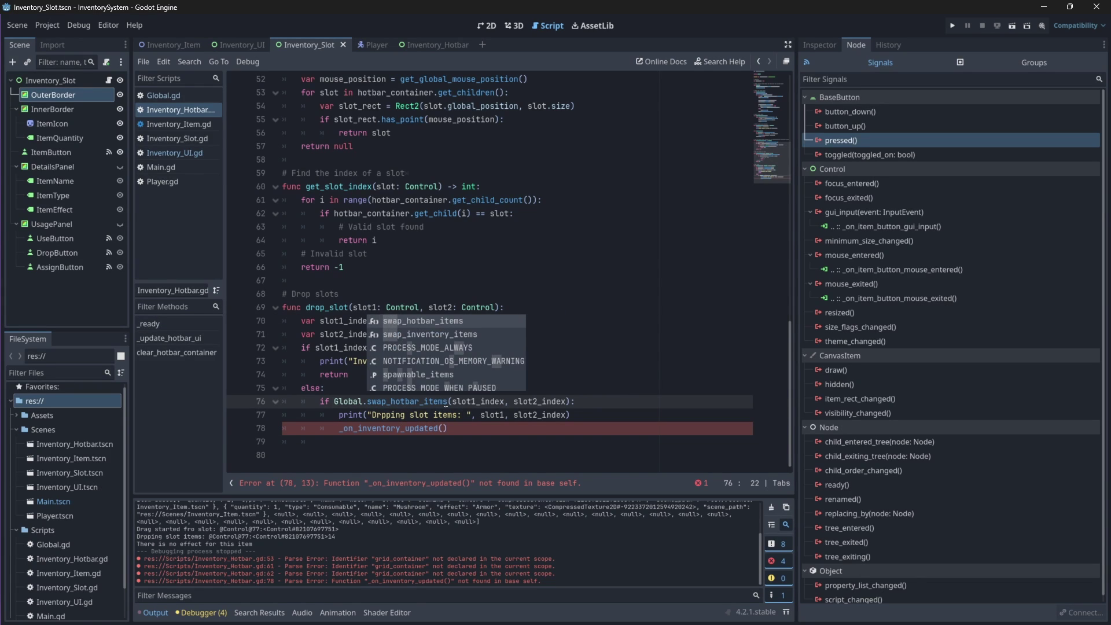
key("Tab")
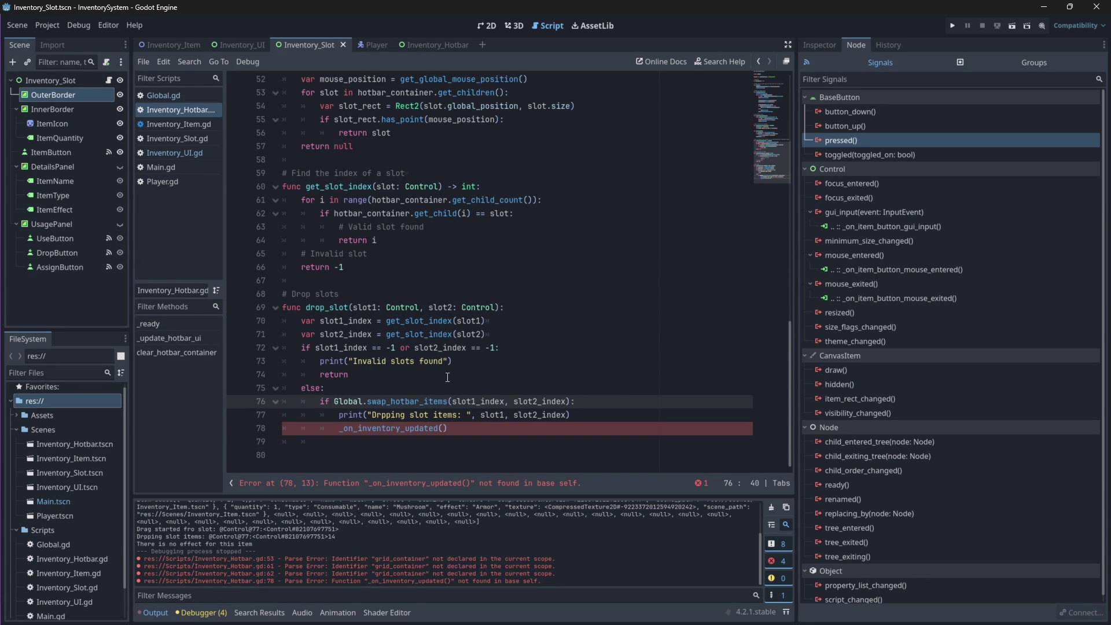
double_click(380, 428)
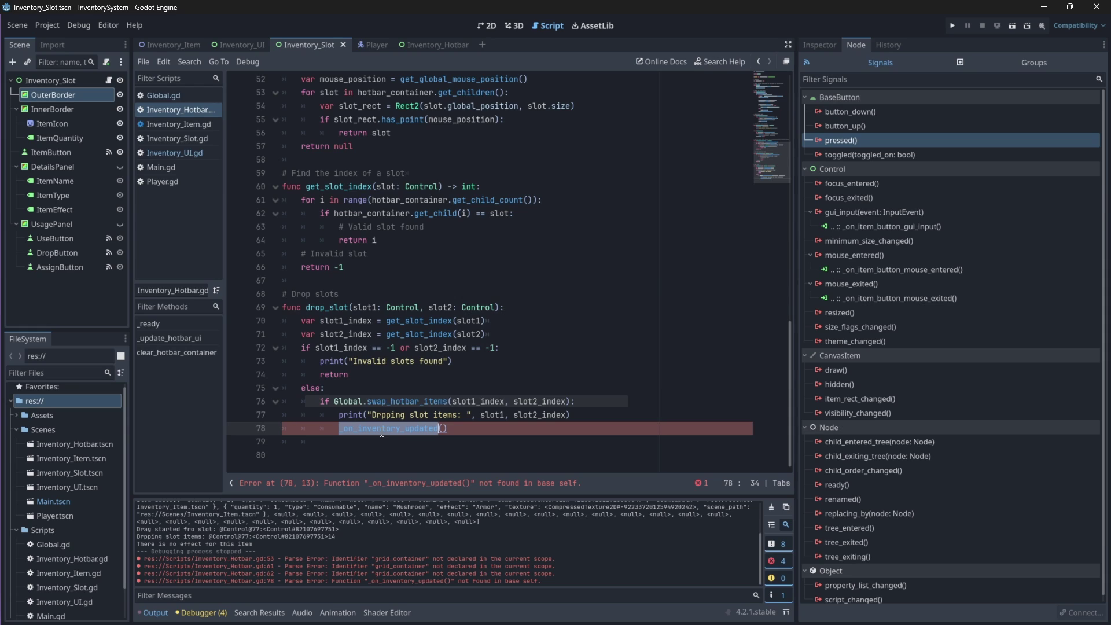
type("onh")
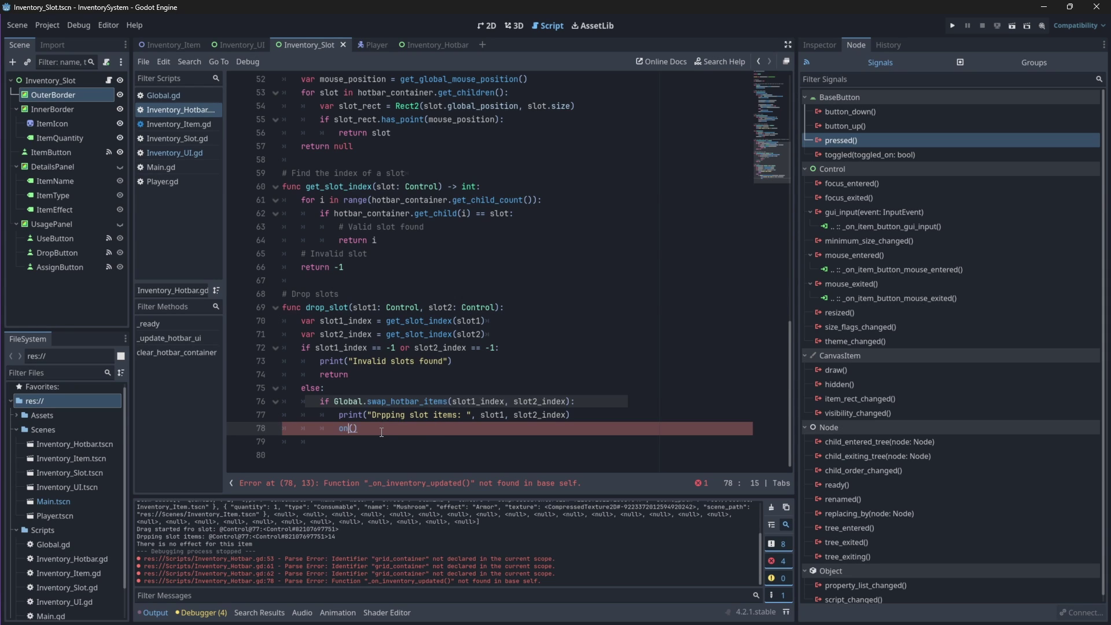
key("BackSpace")
key("BackSpace")
key("BackSpace")
type("hotbar")
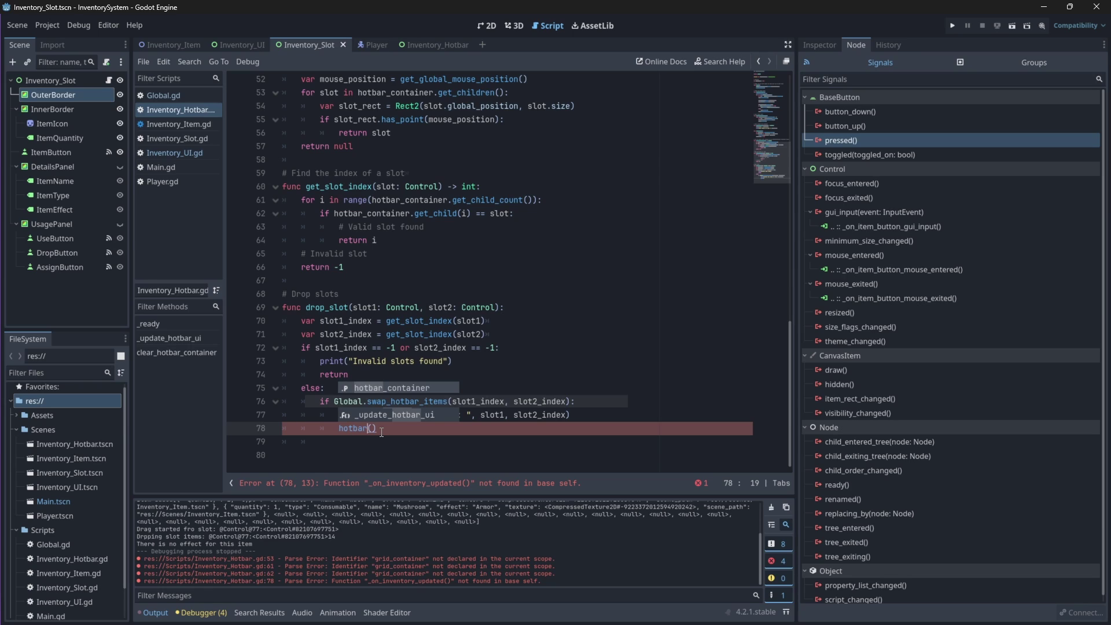
key("Down")
key("Return")
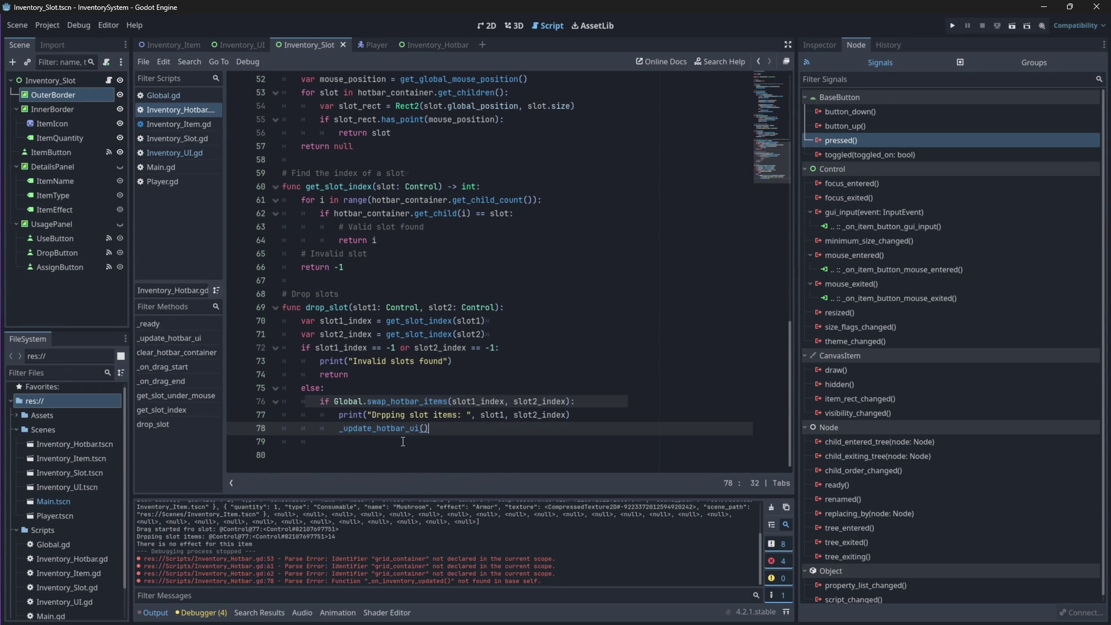
Step: Run the maximised game, pick up the items, and assign the potion to the hotbar
left_click(952, 25)
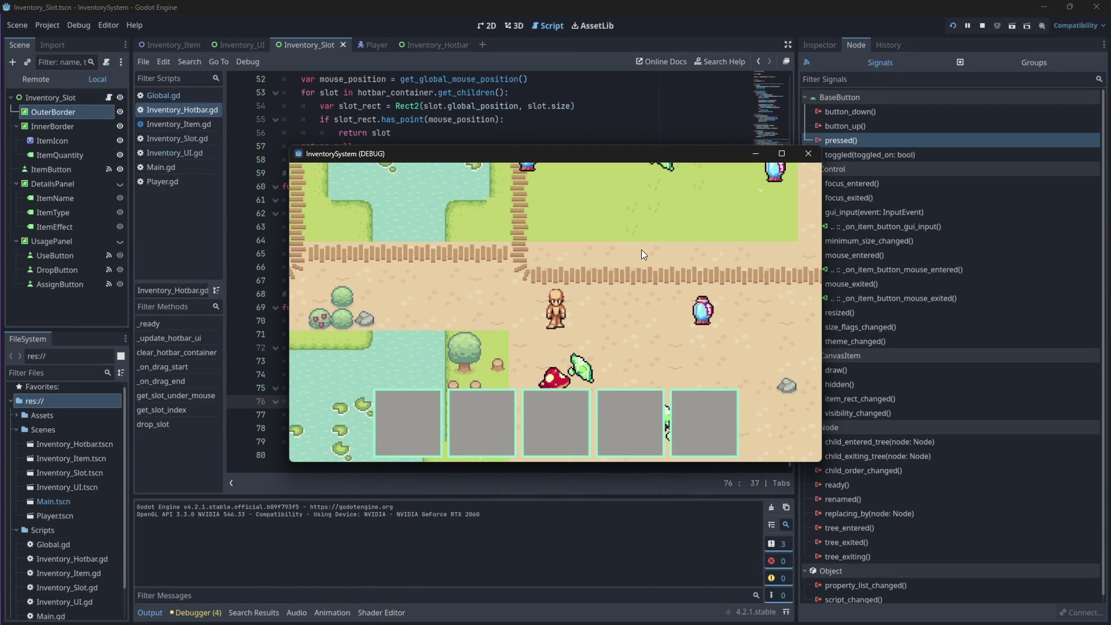
left_click(782, 154)
key("Right")
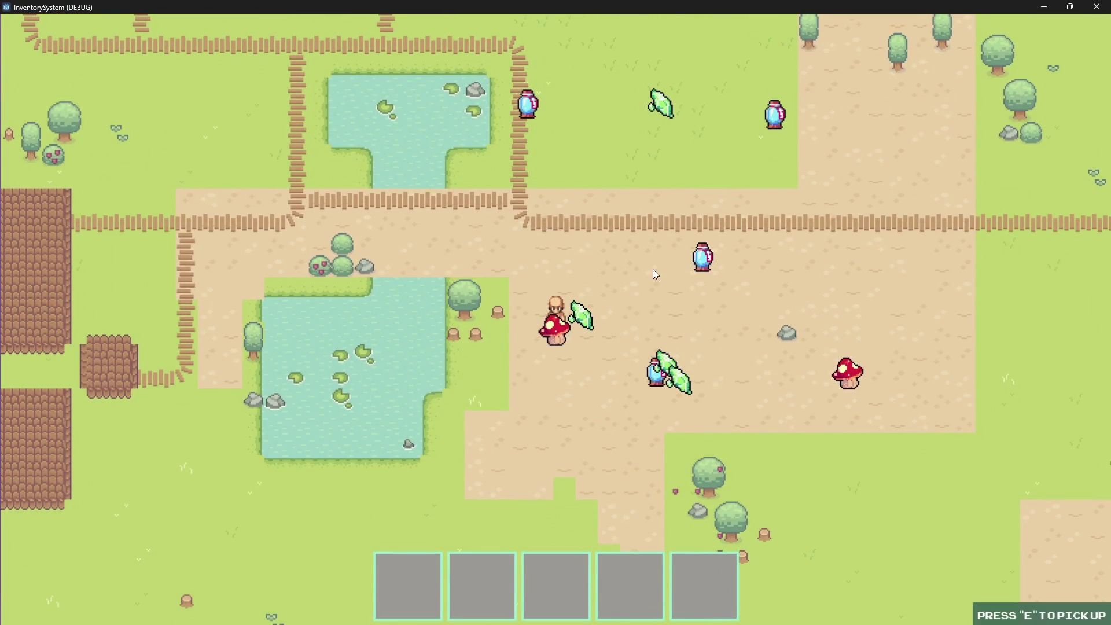
key("Down")
key("Right")
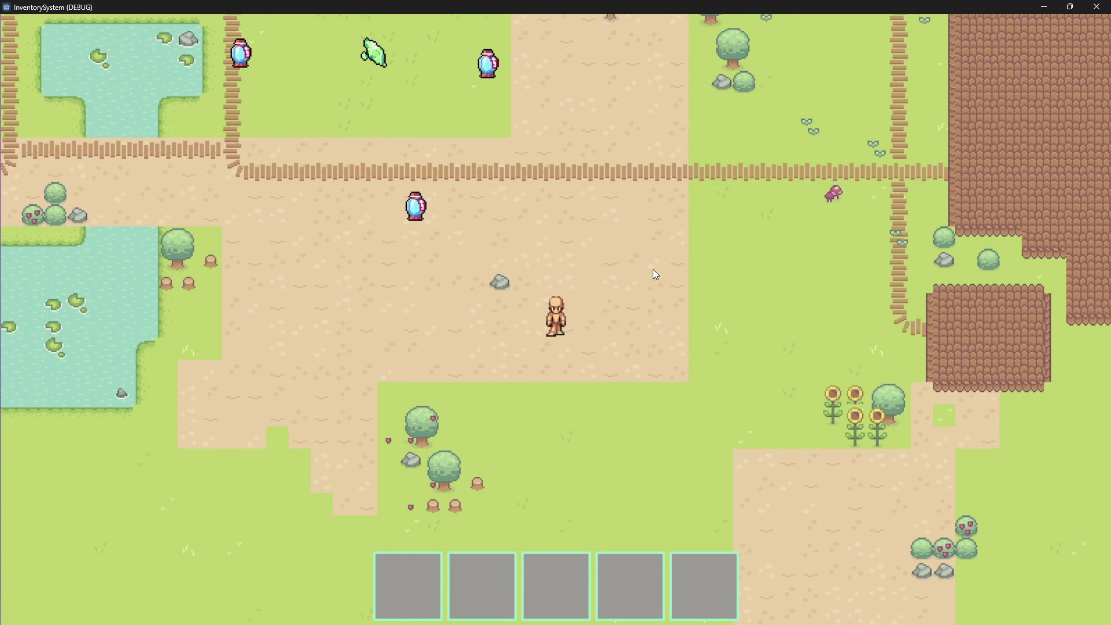
key("Tab")
left_click(284, 141)
left_click(304, 61)
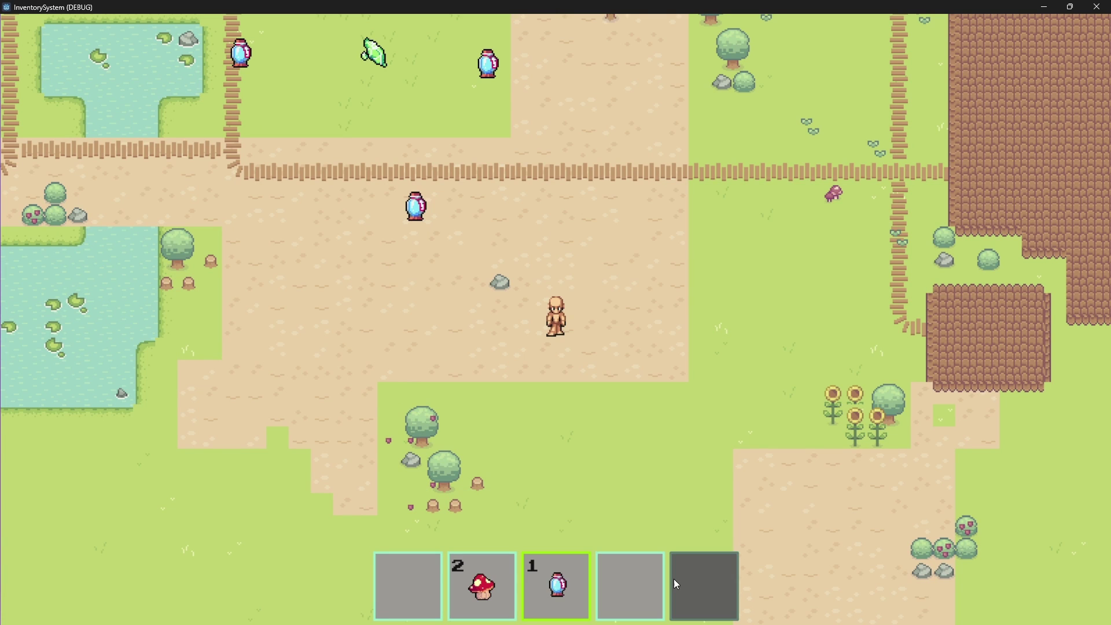
Step: Drag the potion to another hotbar slot, remove it, use a mushroom, then open the inventory
left_click_drag(482, 584, 704, 583)
right_click(704, 583)
left_click(709, 498)
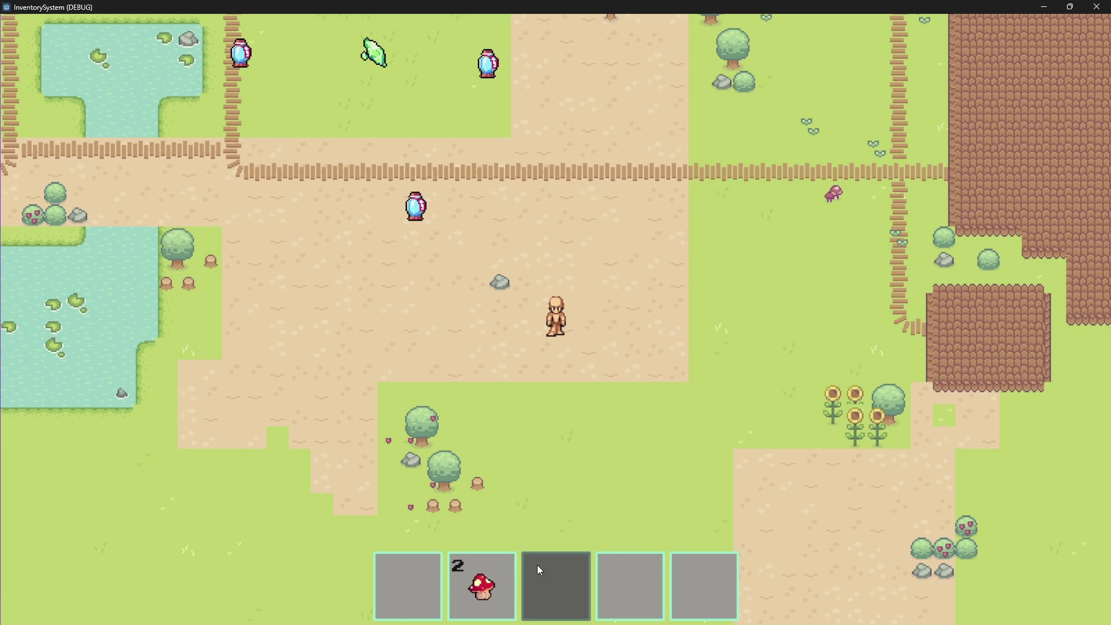
right_click(481, 583)
left_click(509, 485)
right_click(488, 573)
left_click(490, 510)
key("Tab")
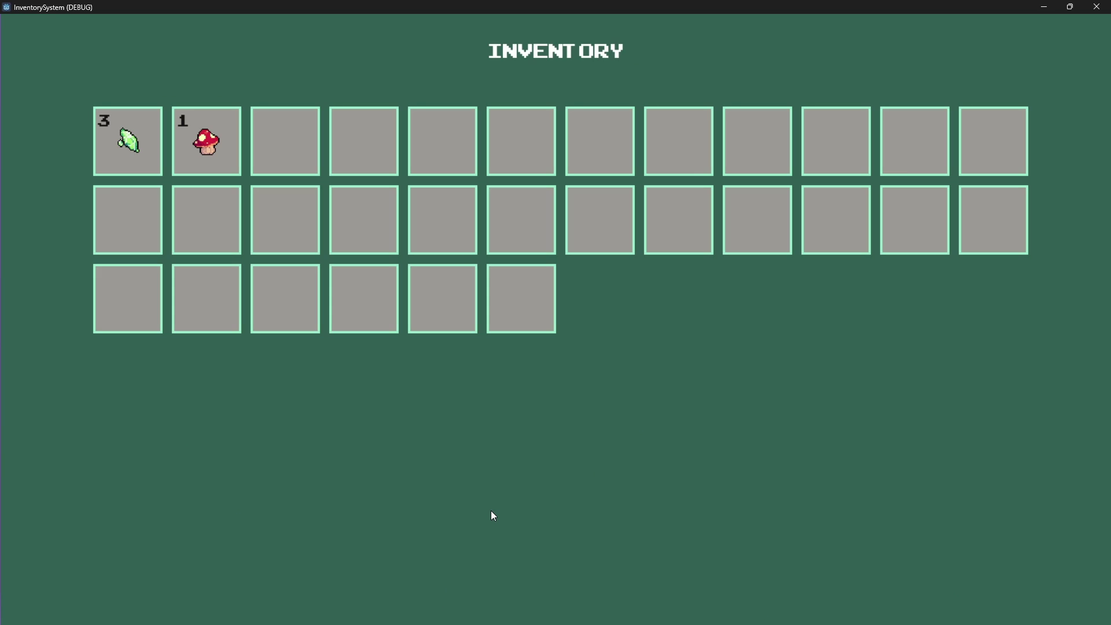